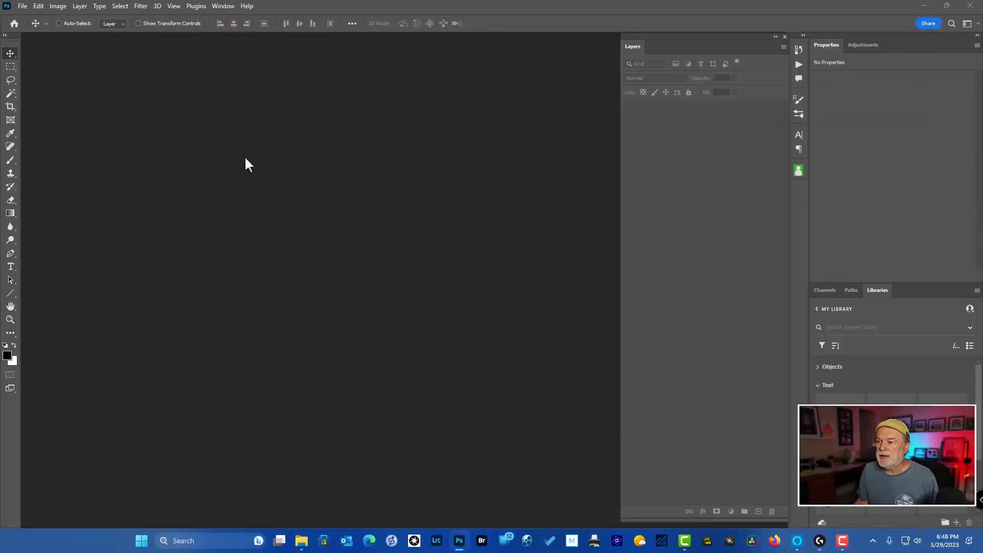
# Open Americana-Motorcycle.psd from the Sample folder and move its document window next to the layer list
pyautogui.hotkey('ctrl', 'o')
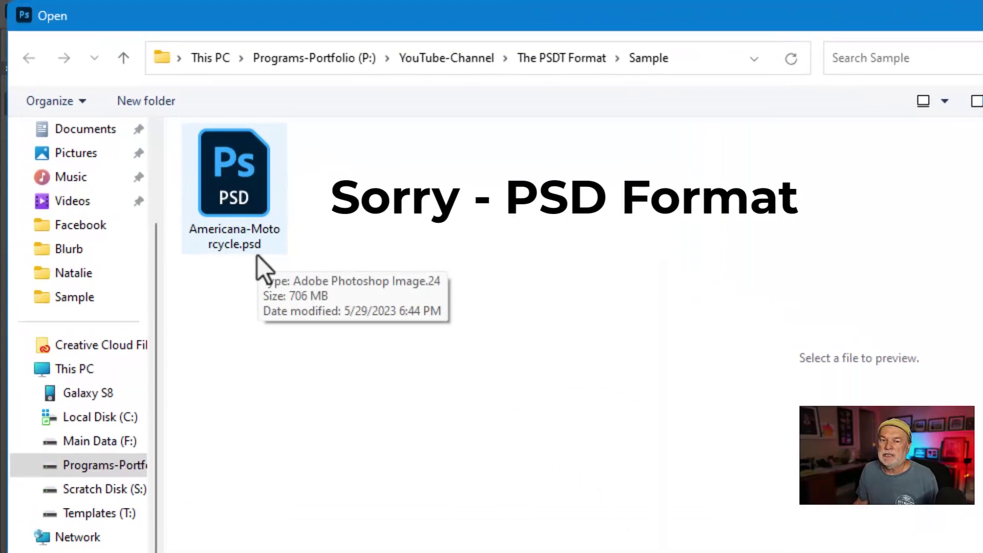
pyautogui.doubleClick(238, 192)
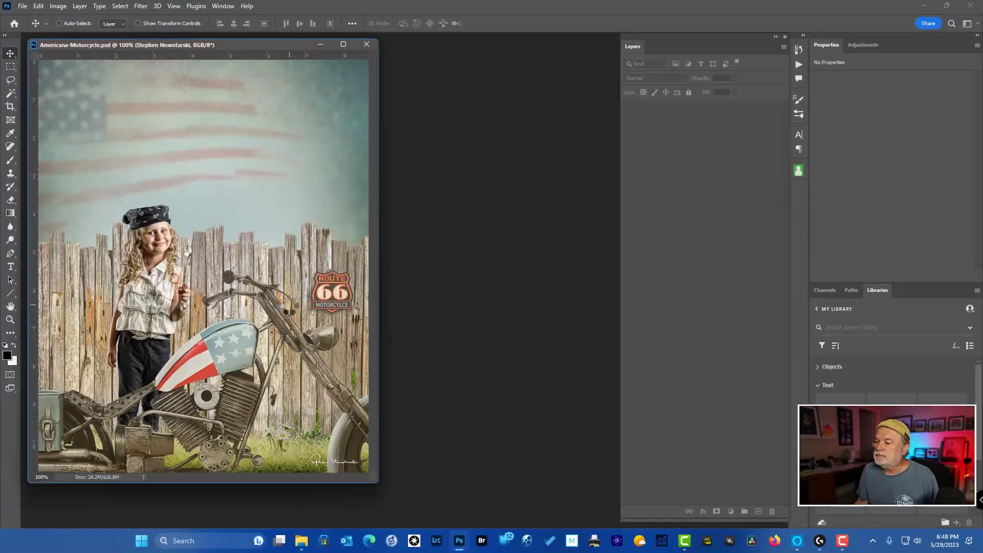
pyautogui.moveTo(234, 42); pyautogui.dragTo(466, 46)
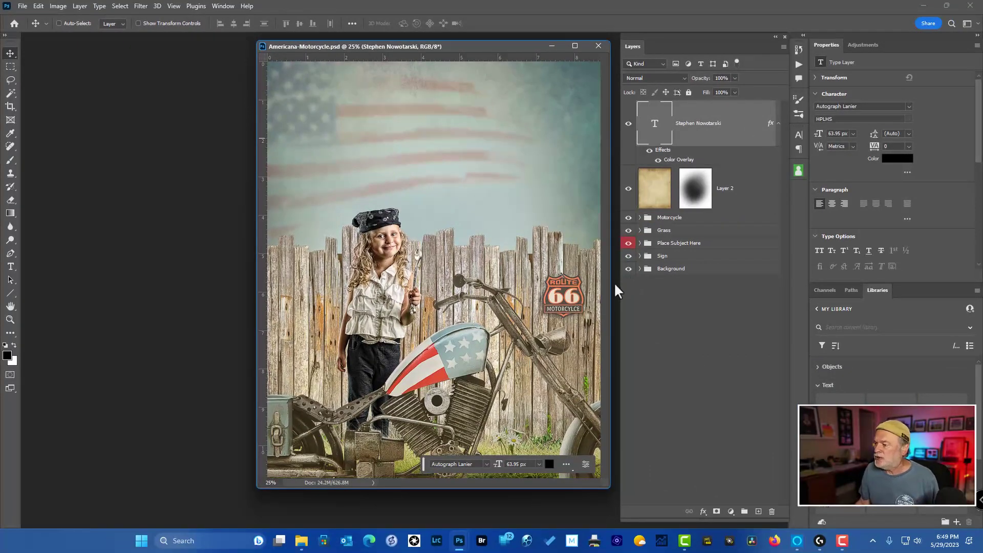
# Toggle the signature text layer off and on to compare, moving the floating contextual bar off the image into the empty workspace
pyautogui.click(628, 124)
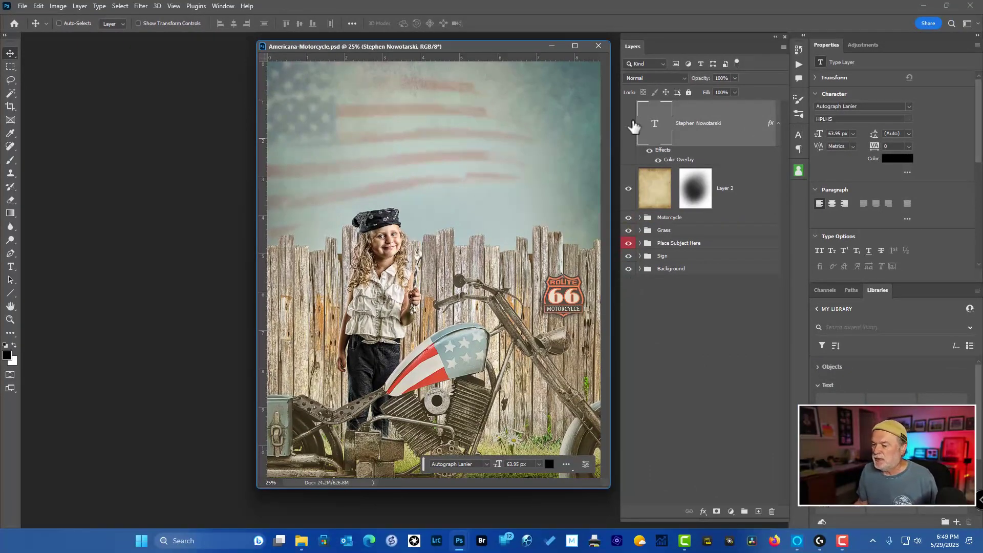
pyautogui.click(628, 123)
pyautogui.click(628, 123)
pyautogui.click(630, 123)
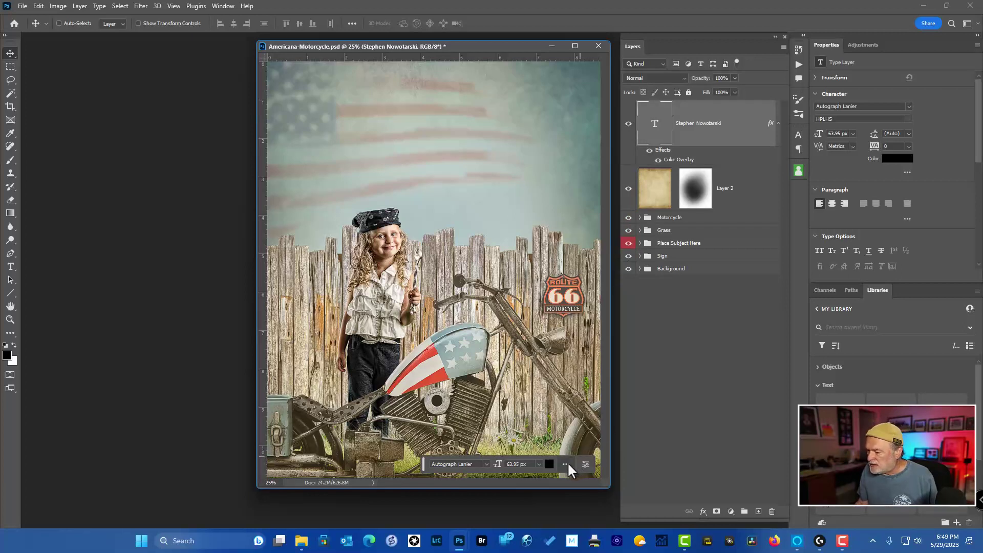
pyautogui.moveTo(422, 464)
pyautogui.mouseDown()
pyautogui.moveTo(14, 54)
pyautogui.moveTo(37, 55)
pyautogui.mouseUp()
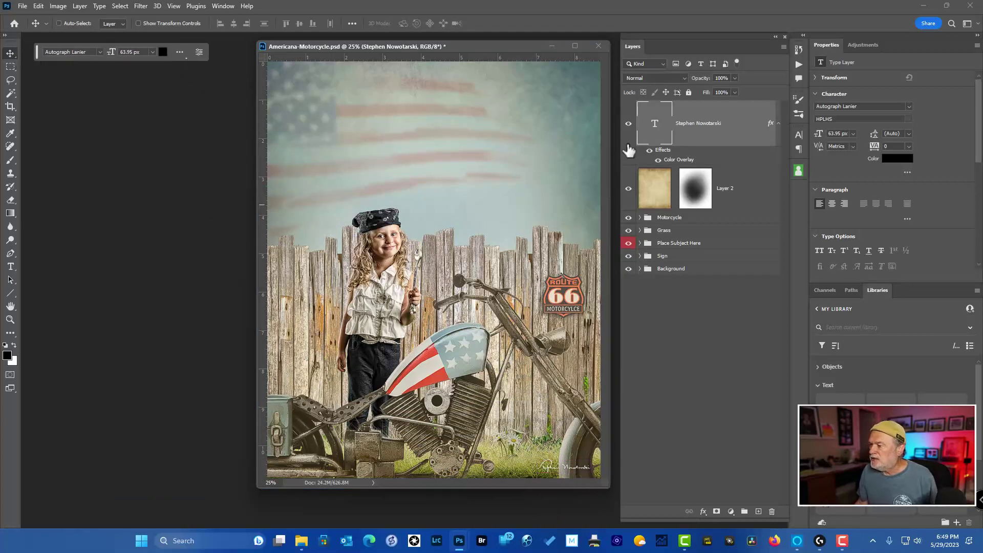
pyautogui.click(628, 123)
pyautogui.click(628, 124)
# Toggle the visibility of the masked texture Layer 2 off and on to see its effect on the image
pyautogui.click(628, 189)
pyautogui.click(629, 189)
pyautogui.click(628, 188)
pyautogui.click(629, 188)
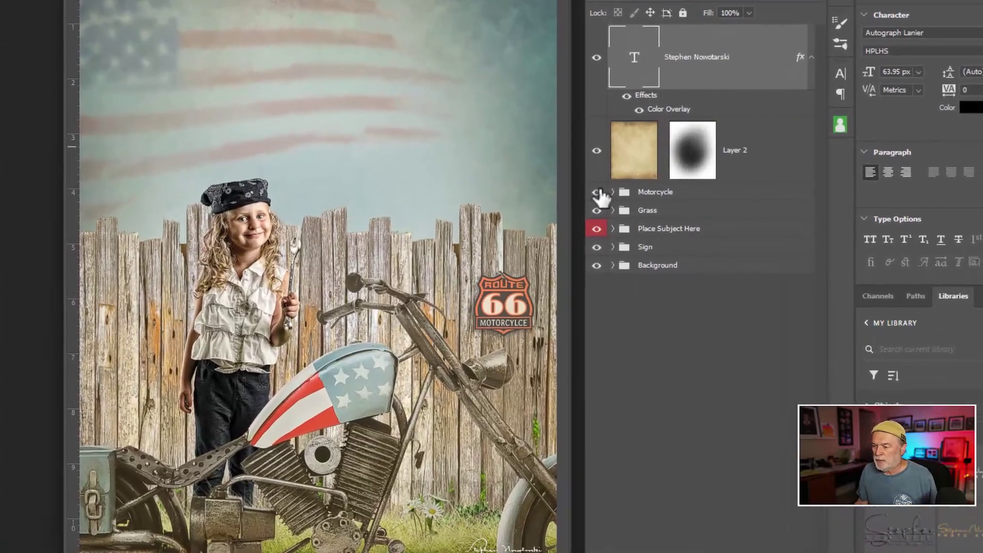
# Toggle the Motorcycle, Grass and Place Subject Here groups off and on one by one to see what each contains
pyautogui.click(628, 217)
pyautogui.click(596, 191)
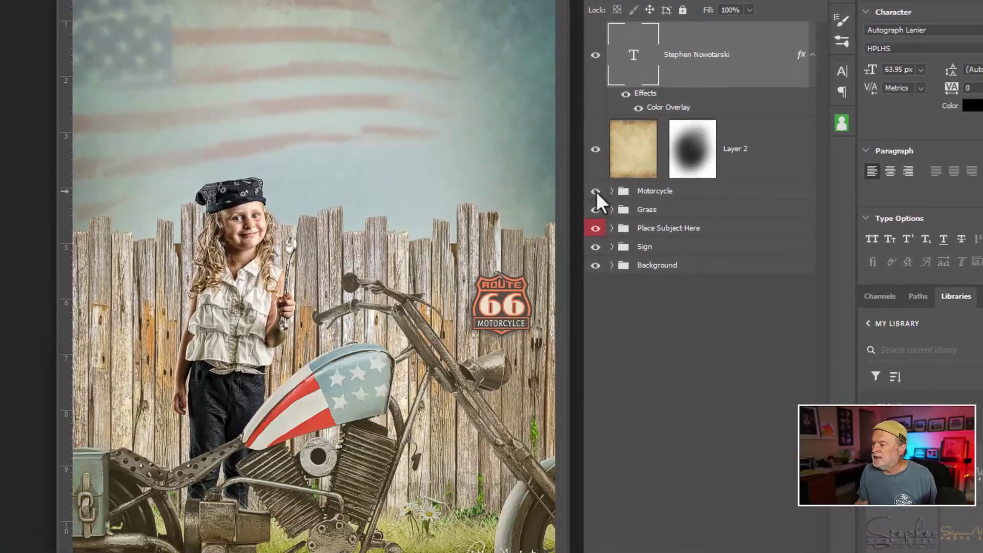
pyautogui.click(595, 209)
pyautogui.click(596, 209)
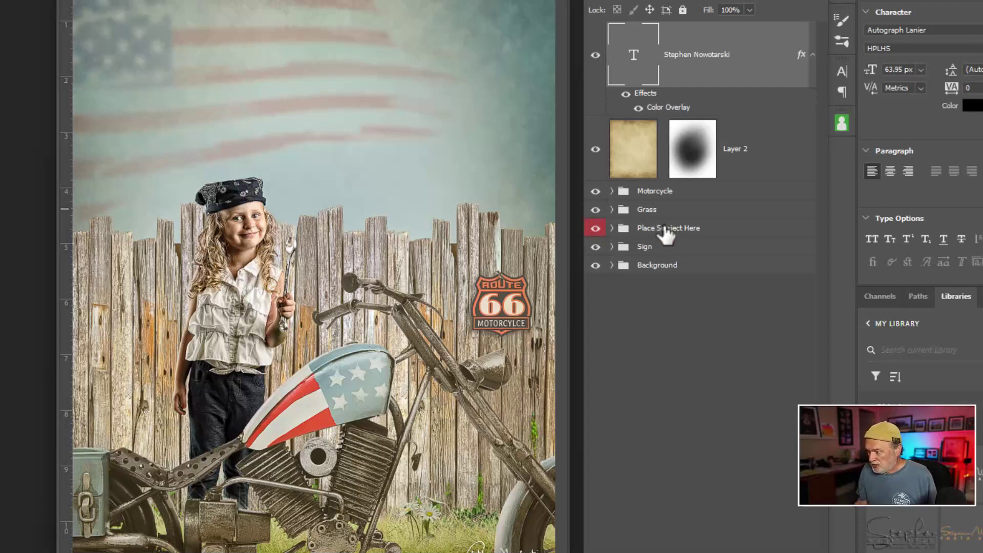
pyautogui.click(596, 229)
pyautogui.click(596, 228)
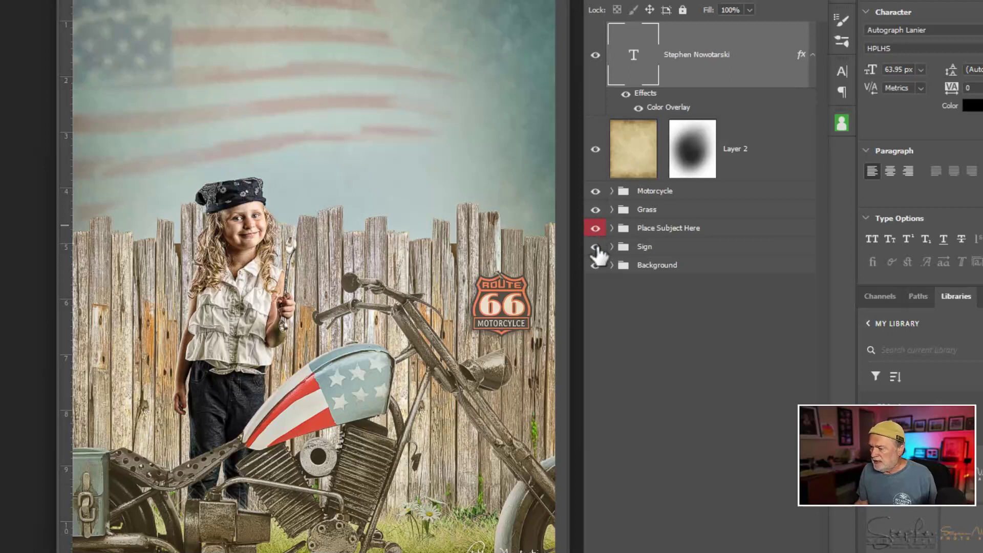
# Toggle the Sign and Background groups off and on to see what each contributes to the composite
pyautogui.click(595, 247)
pyautogui.click(596, 246)
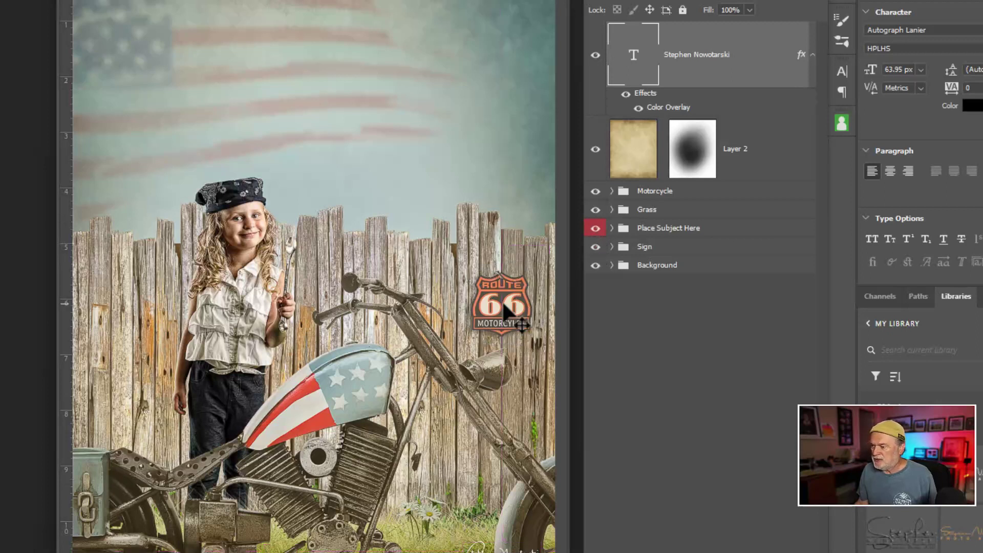
pyautogui.click(595, 247)
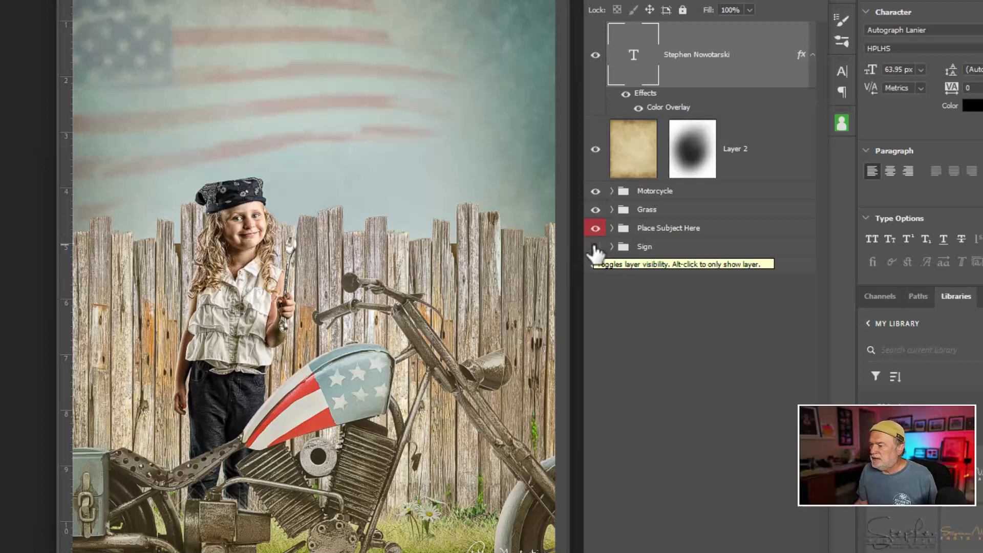
pyautogui.click(594, 246)
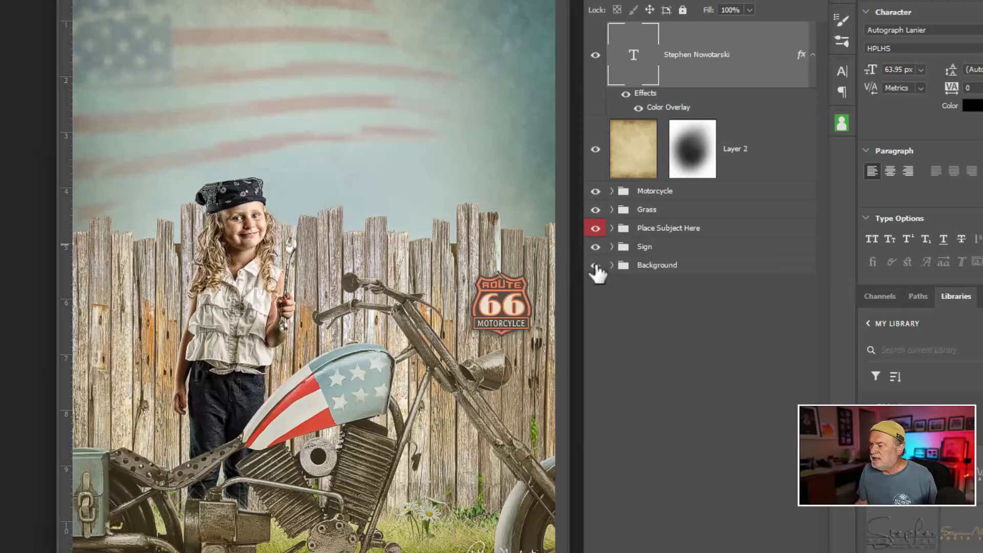
pyautogui.click(594, 265)
pyautogui.click(595, 265)
# Expand the Background group and hide Layer 10 copy 7, fence, Layer 5 copy and Layer 5
pyautogui.click(612, 265)
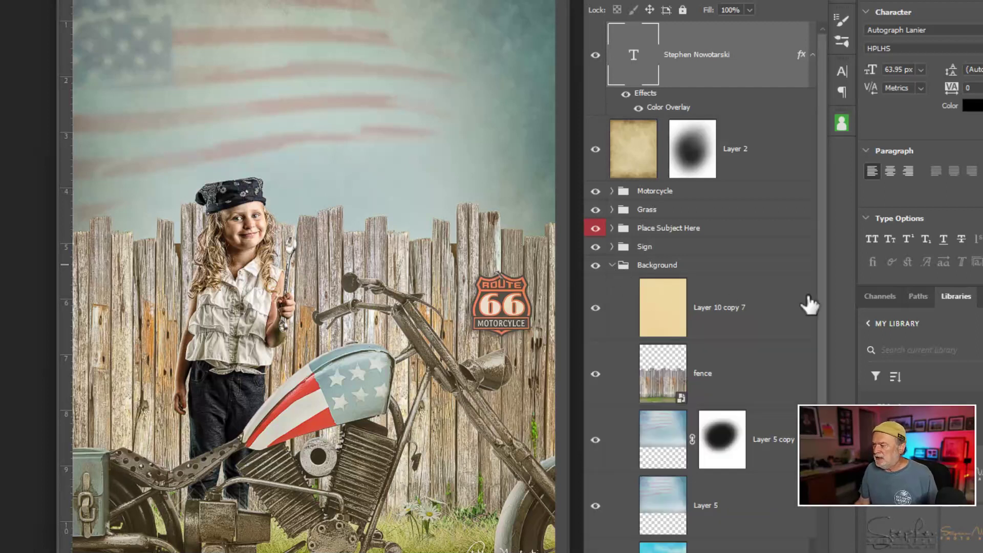
pyautogui.moveTo(818, 308); pyautogui.dragTo(821, 335)
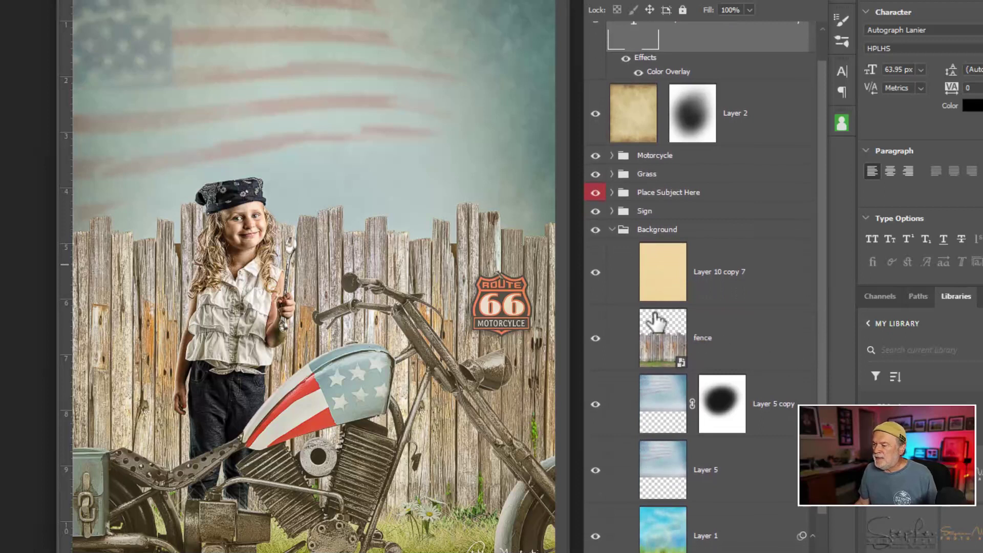
pyautogui.moveTo(595, 272); pyautogui.dragTo(595, 471)
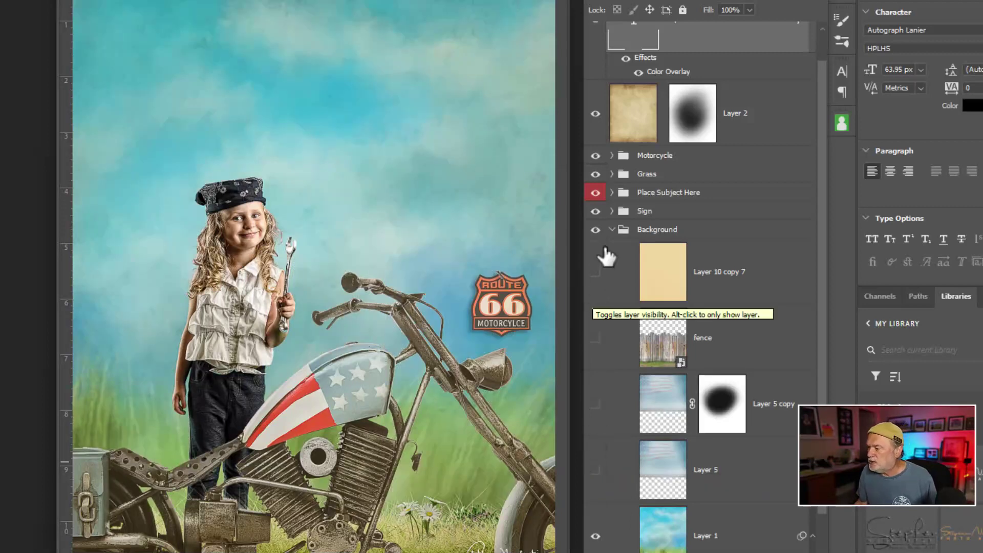
# Hide the Sign group and delete it from the document
pyautogui.click(596, 210)
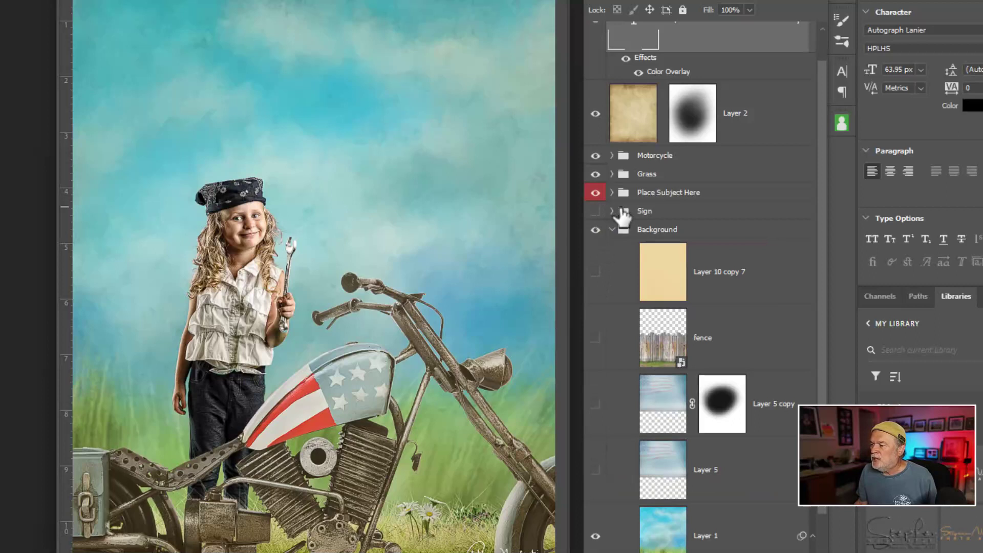
pyautogui.click(621, 215)
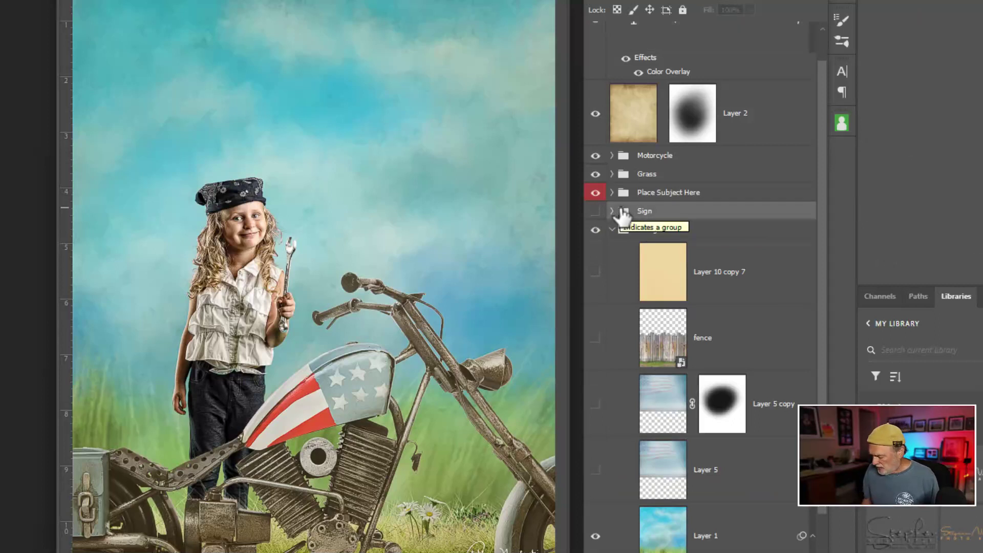
pyautogui.press('Delete')
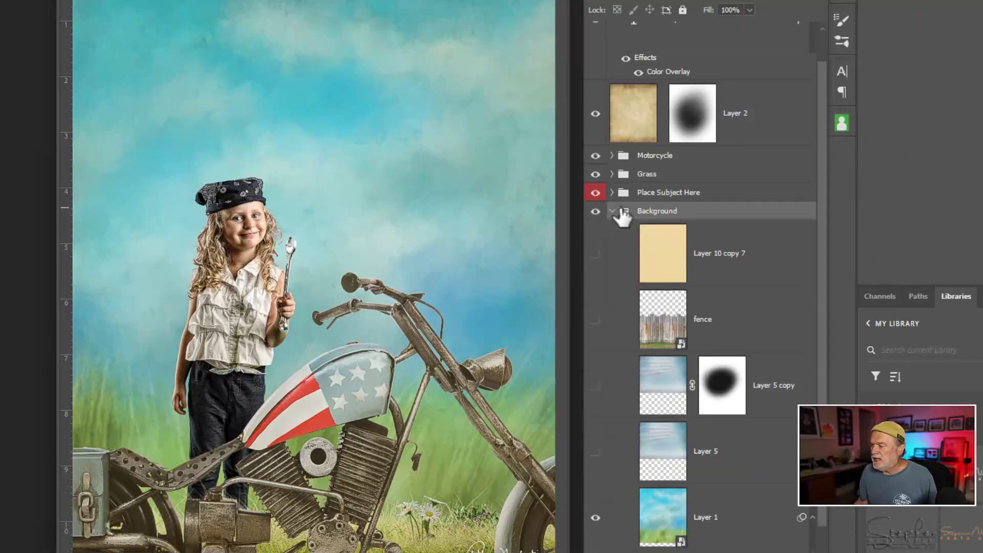
# Delete the four hidden layers in the Background group, from Layer 10 copy 7 down to Layer 5
pyautogui.click(675, 272)
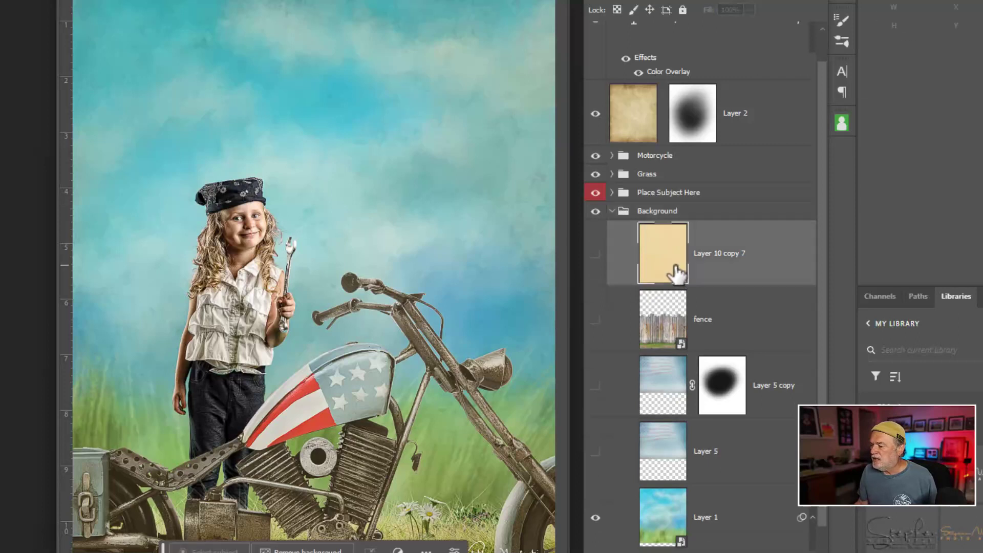
pyautogui.keyDown('shift'); pyautogui.click(673, 463); pyautogui.keyUp('shift')
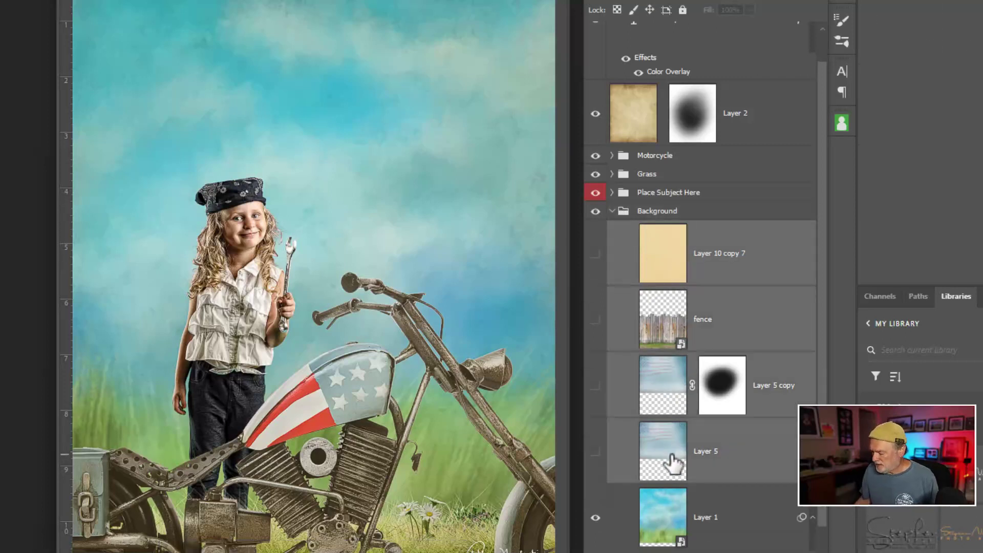
pyautogui.press('Delete')
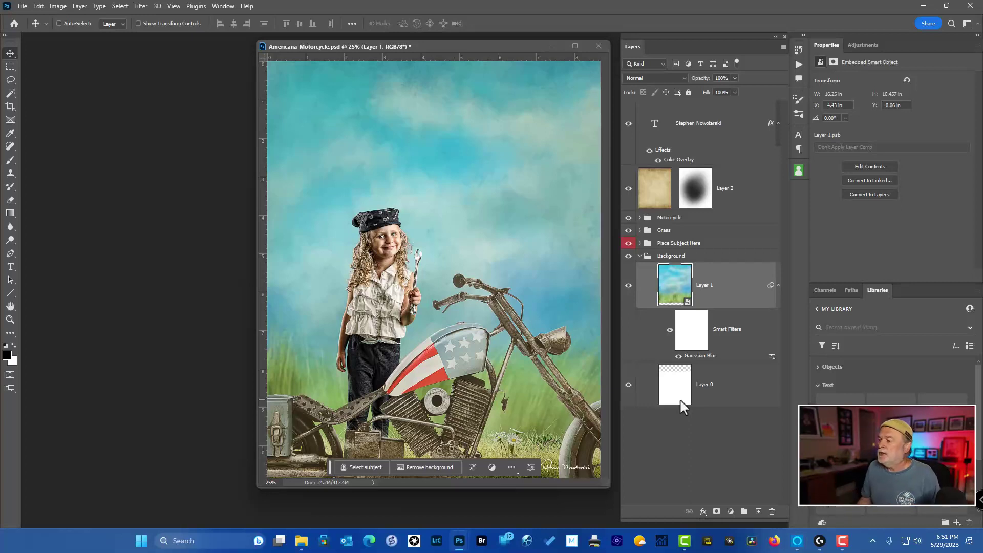
# Close the document without saving, reopen Americana-Motorcycle.psd and move its window next to the layer list
pyautogui.click(597, 45)
pyautogui.click(488, 200)
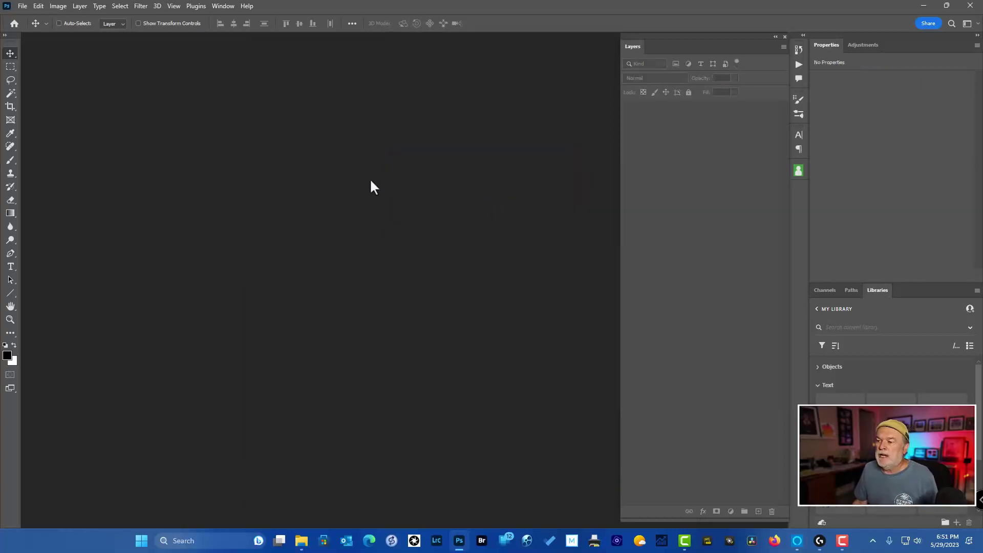
pyautogui.hotkey('ctrl', 'o')
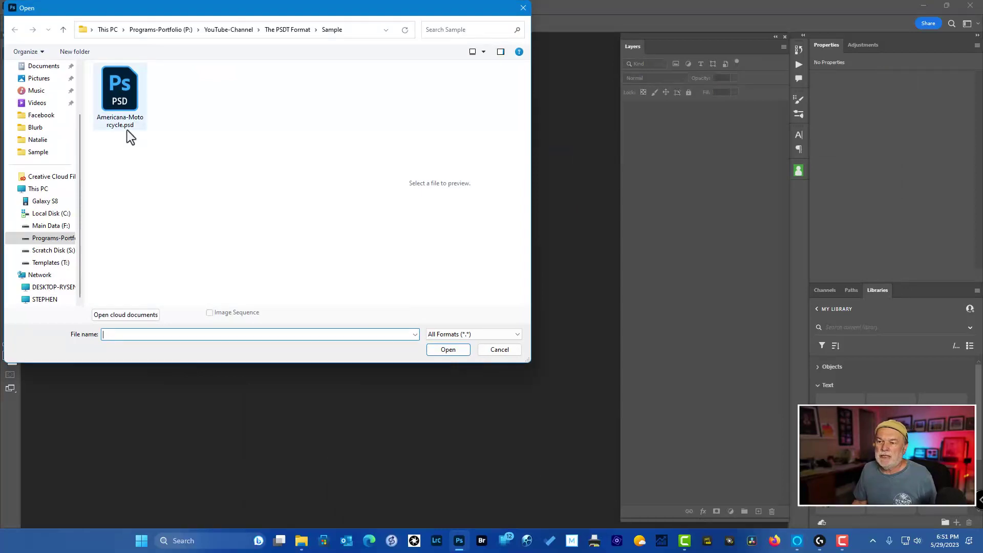
pyautogui.doubleClick(124, 96)
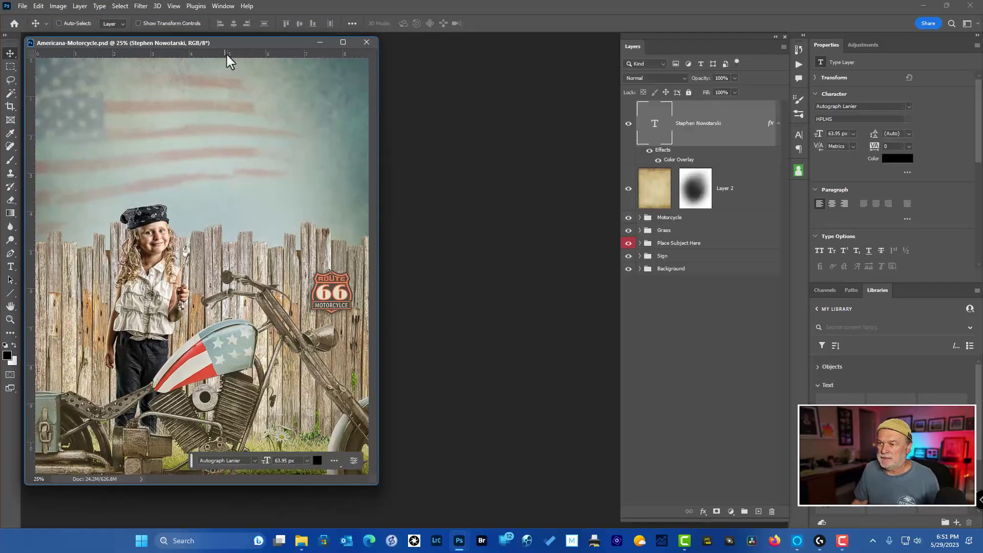
pyautogui.rightClick(293, 219)
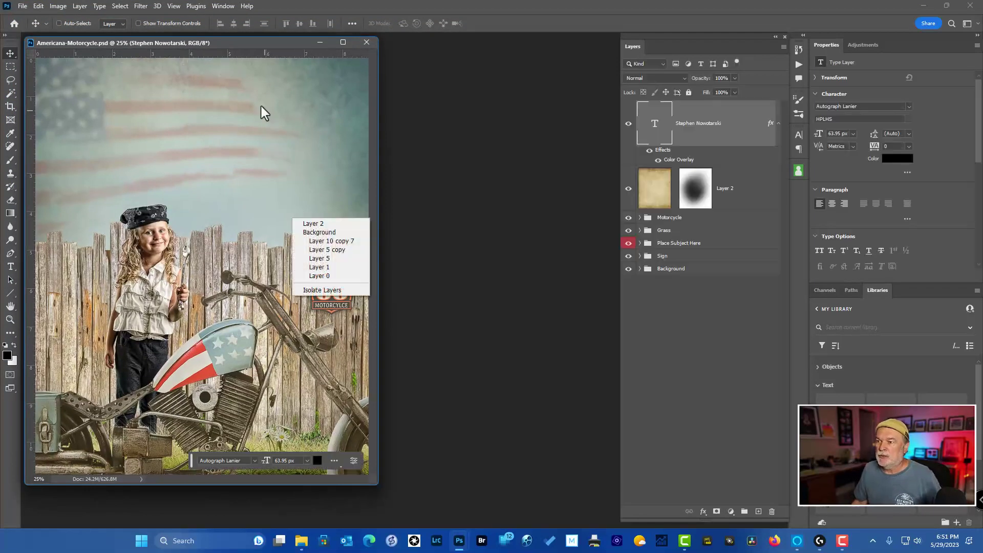
pyautogui.click(260, 58)
pyautogui.moveTo(271, 42); pyautogui.dragTo(504, 42)
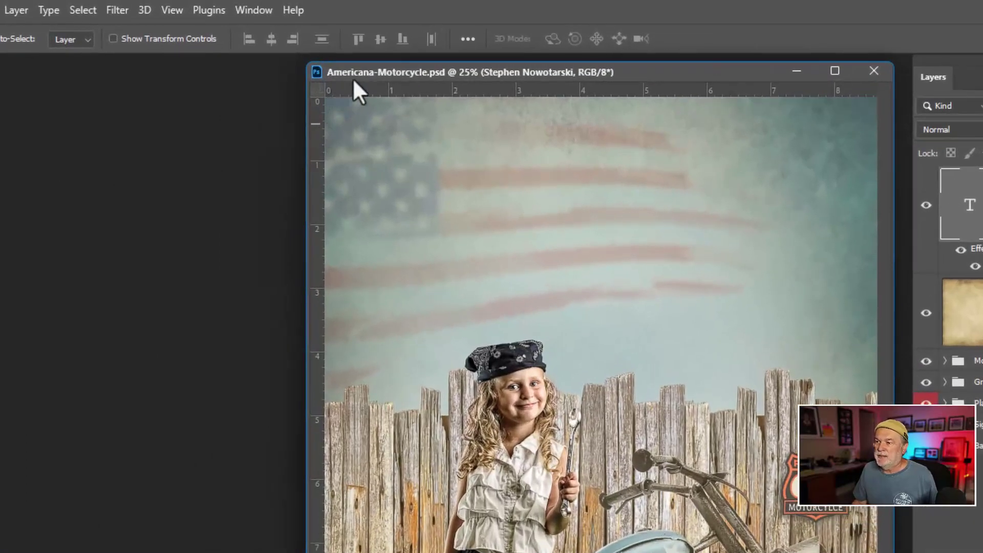
pyautogui.click(354, 80)
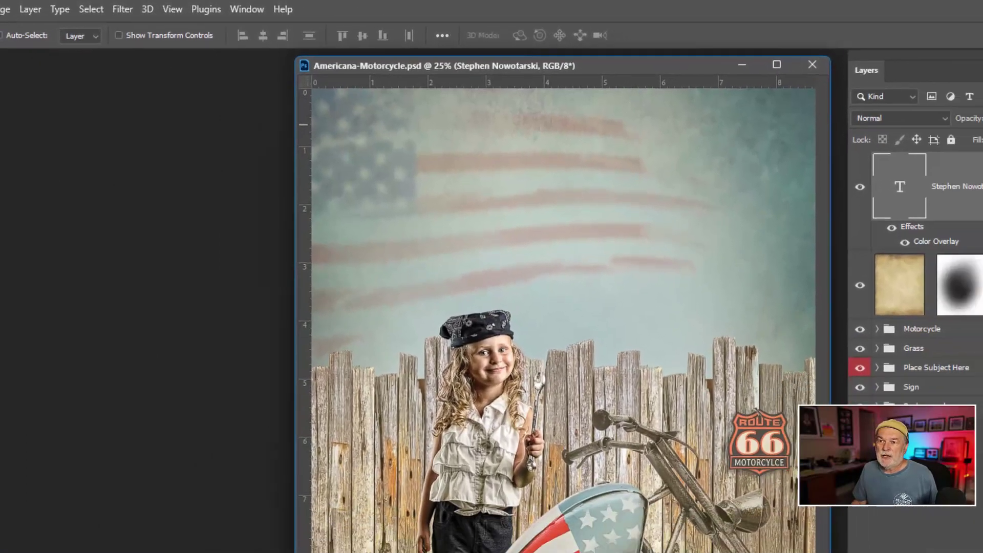
# Save the document in the Sample folder as Americana-Motorcycle.psdt in Photoshop format with Maximize Compatibility on, and close it
pyautogui.click(23, 6)
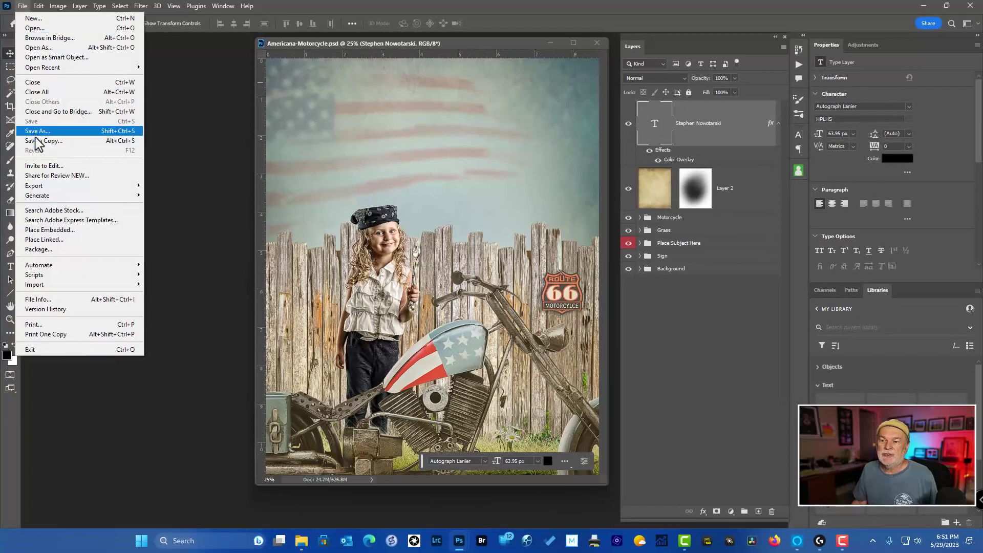
pyautogui.click(39, 131)
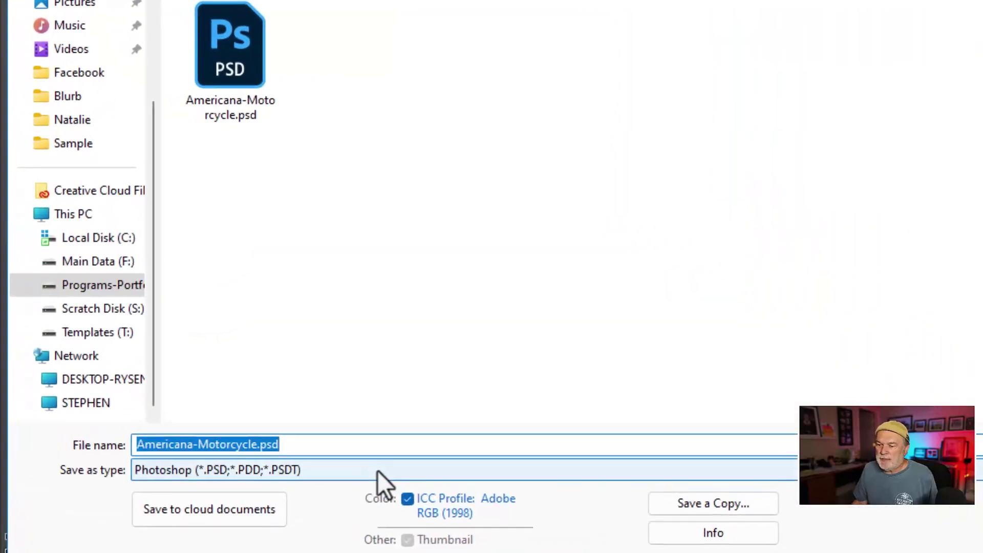
pyautogui.click(377, 471)
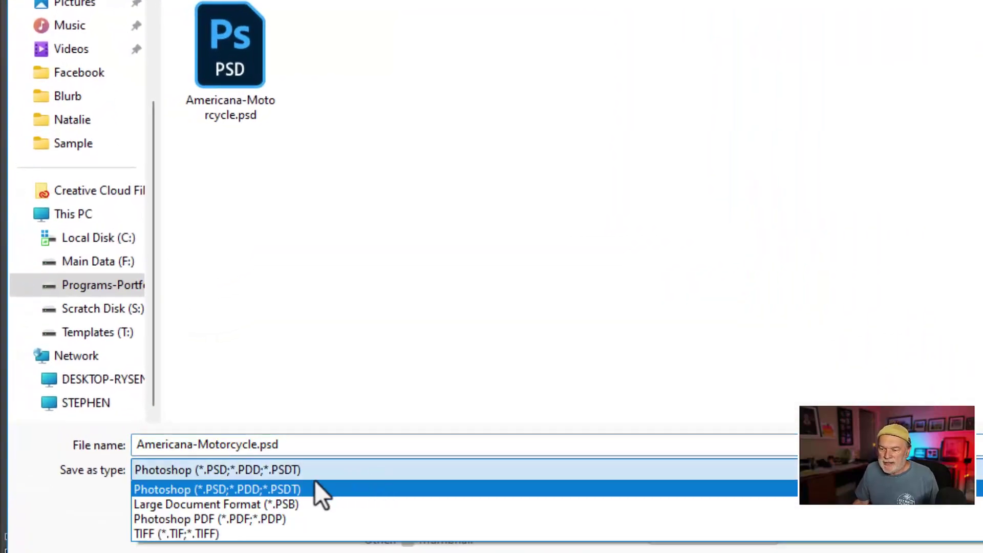
pyautogui.click(284, 494)
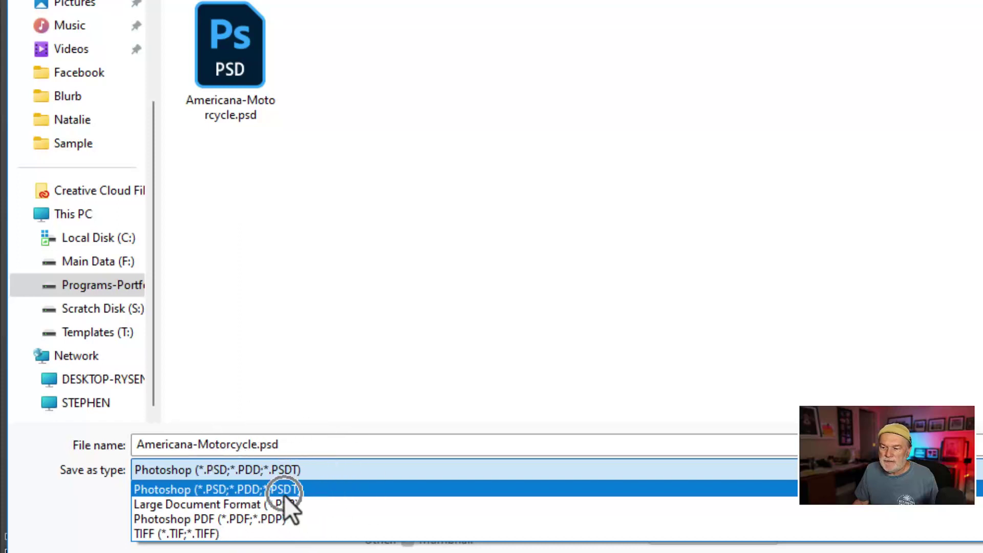
pyautogui.click(313, 490)
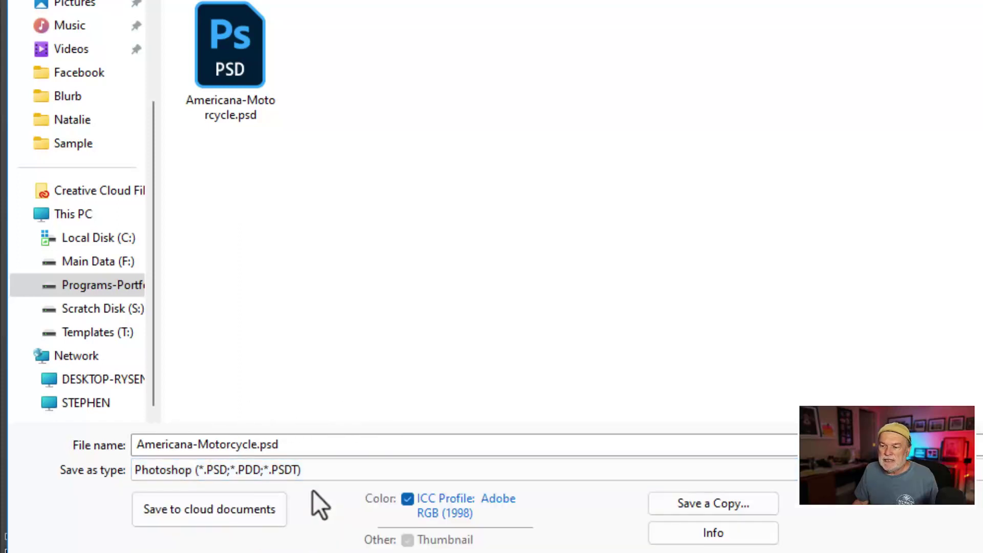
pyautogui.click(274, 445)
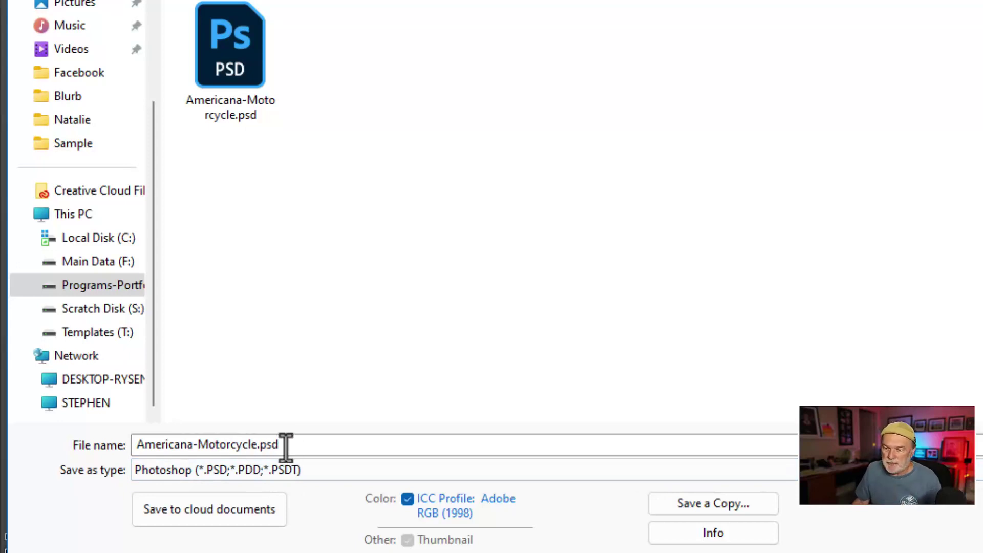
pyautogui.doubleClick(282, 445)
pyautogui.click(282, 444)
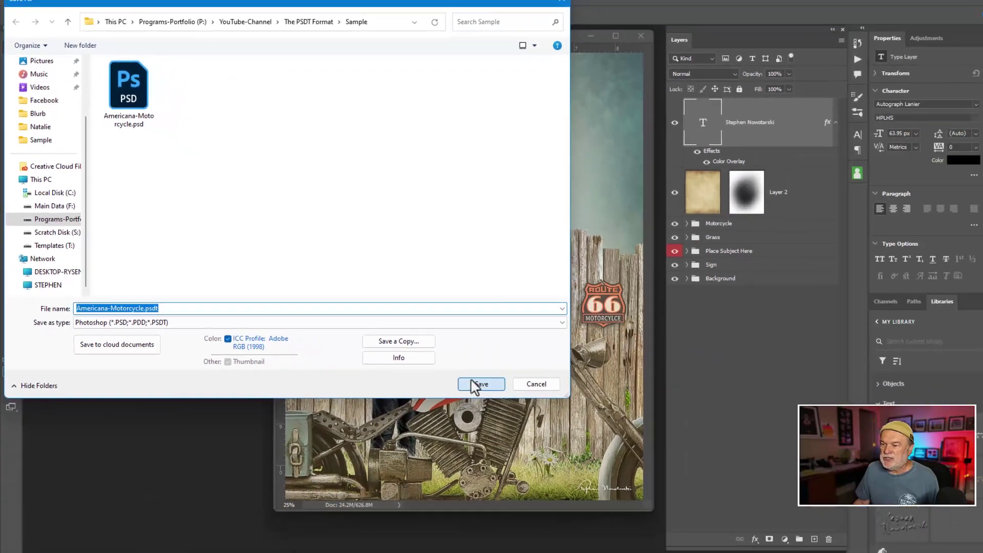
pyautogui.click(475, 385)
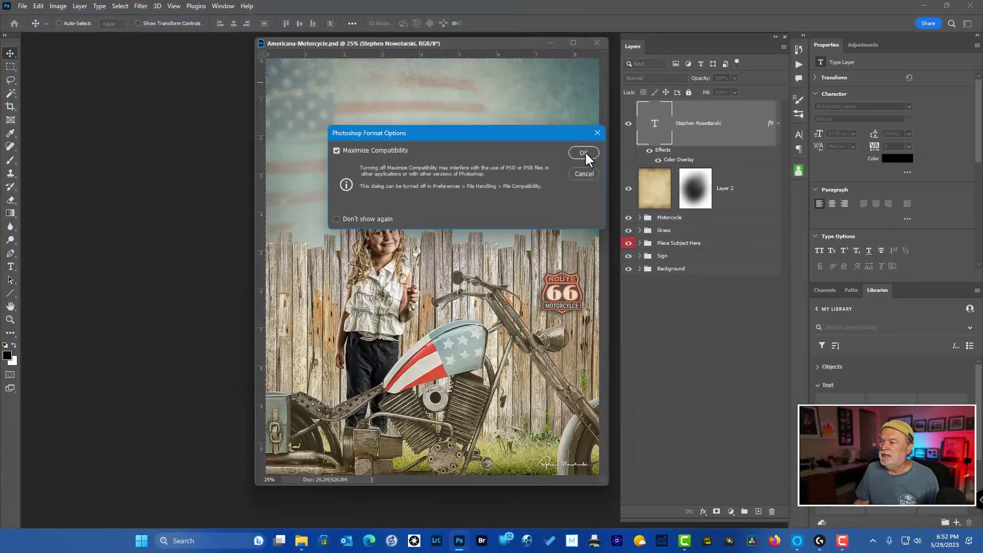
pyautogui.click(584, 152)
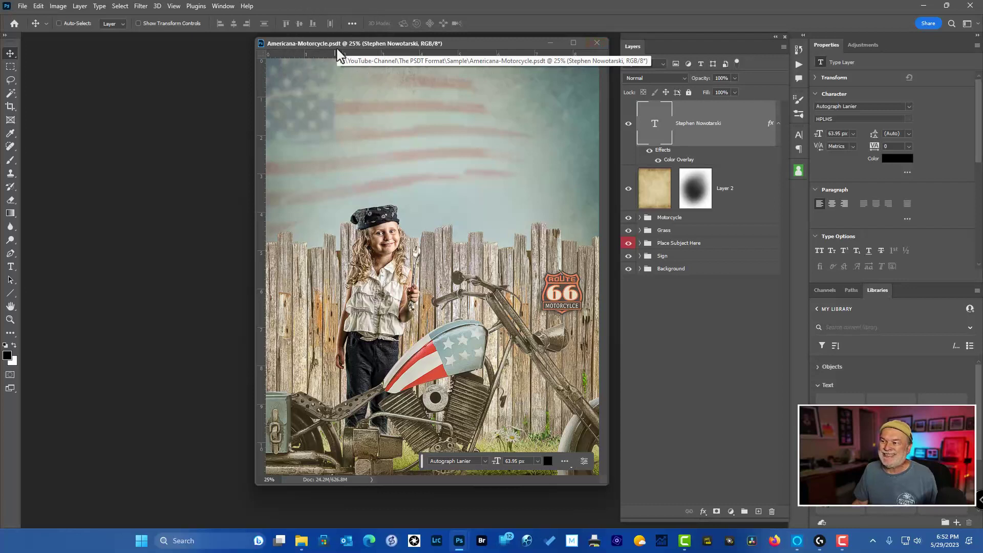
pyautogui.click(597, 43)
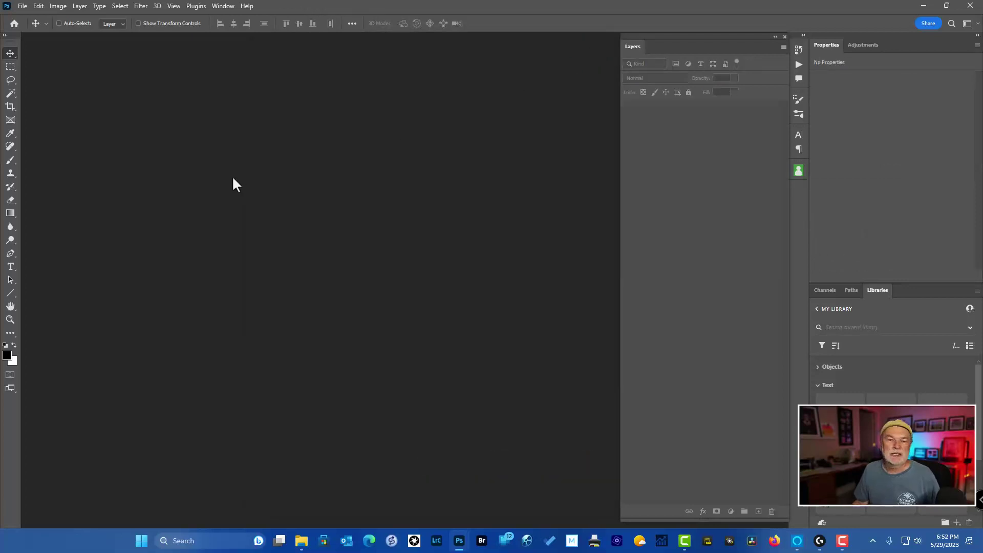
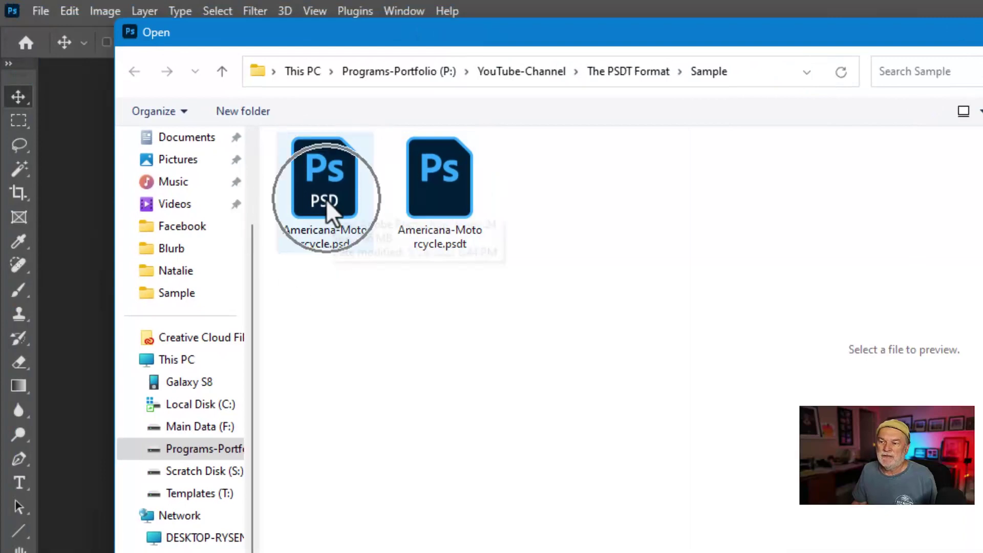
# Open Americana-Motorcycle.psd from the Sample folder and move its window nearer to the layer list
pyautogui.doubleClick(326, 198)
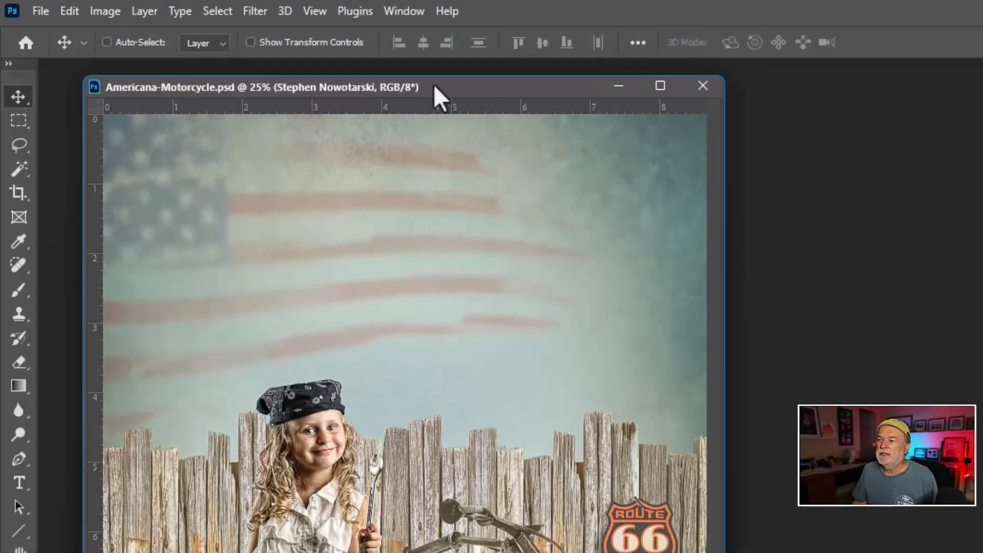
pyautogui.moveTo(434, 84); pyautogui.dragTo(795, 82)
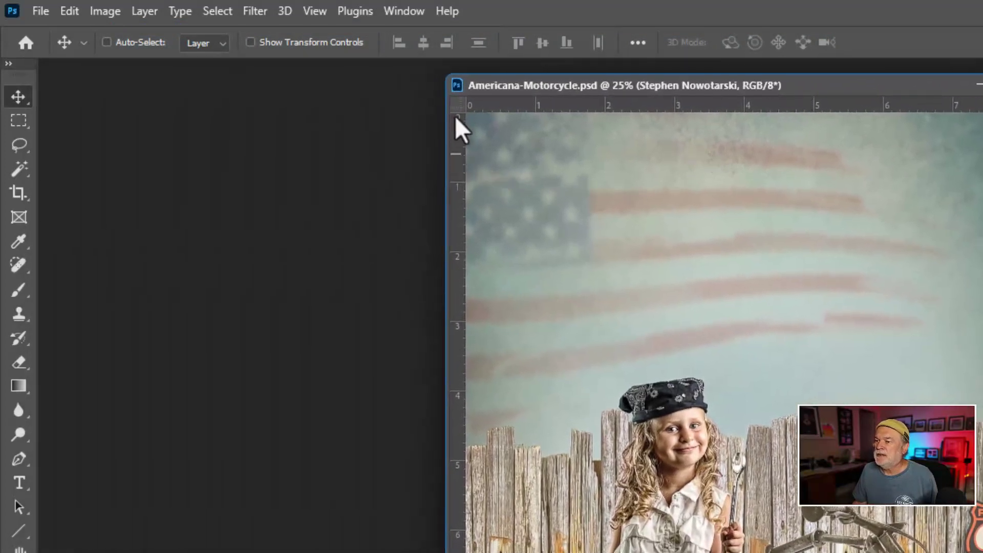
pyautogui.press('ctrl')
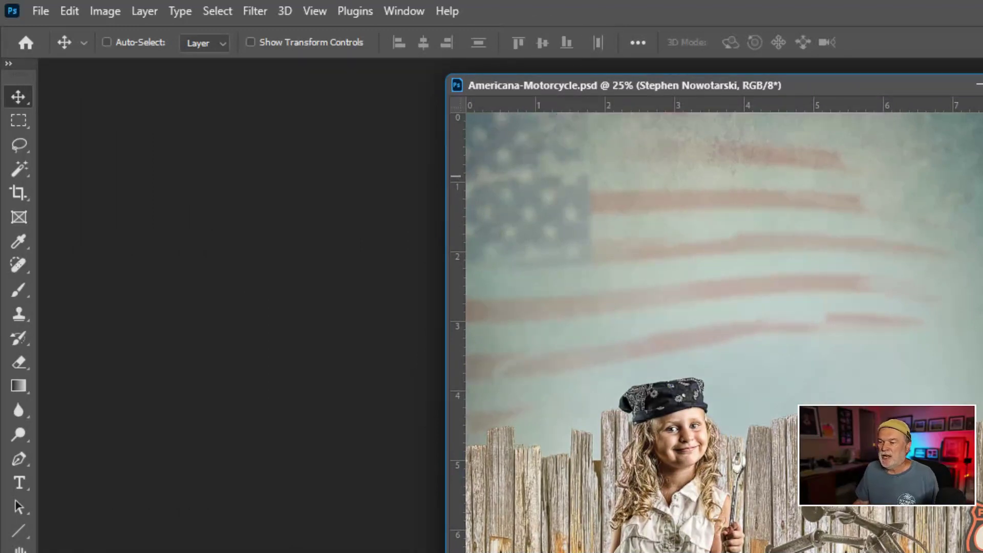
# Open the Americana-Motorcycle.psdt template from the Sample folder and move its window over the open PSD document
pyautogui.doubleClick(326, 323)
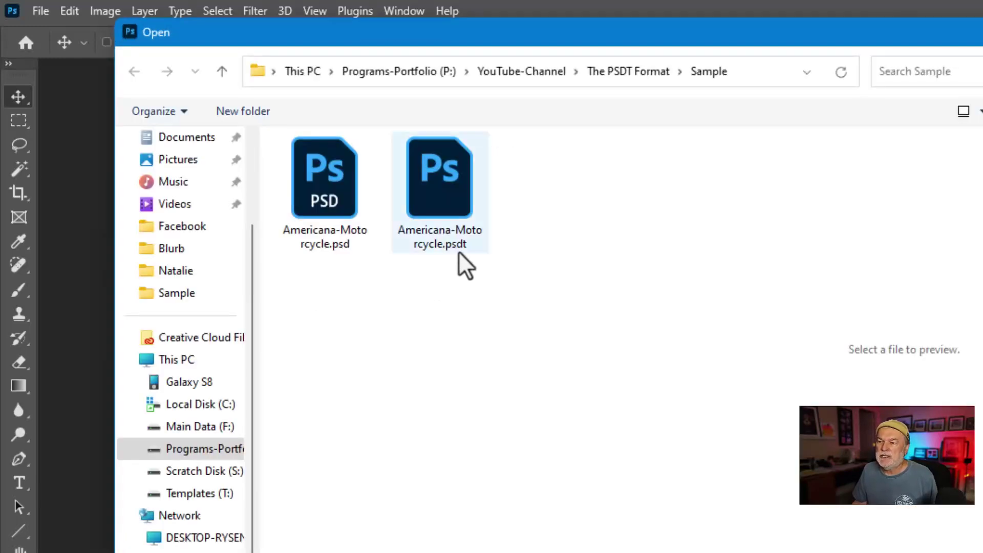
pyautogui.doubleClick(444, 197)
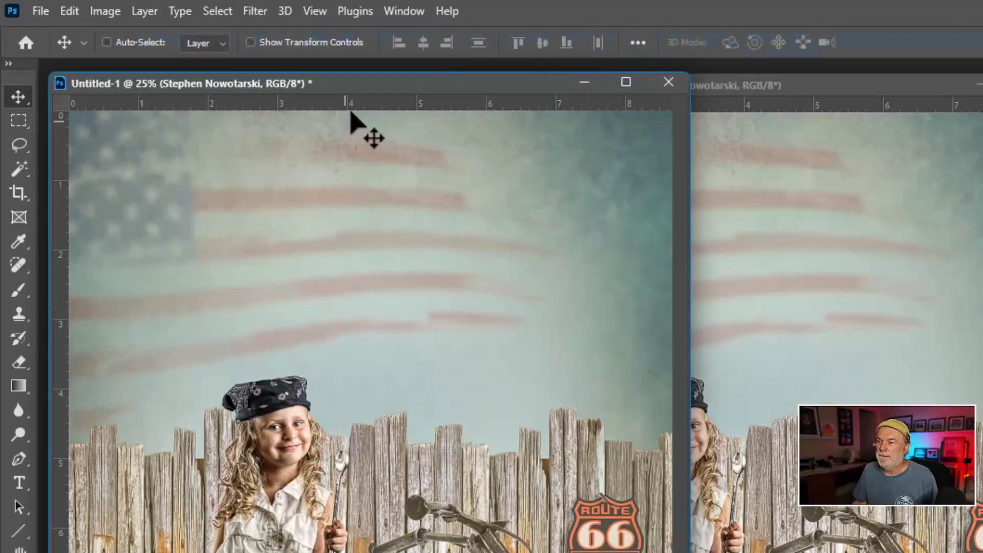
pyautogui.moveTo(358, 85); pyautogui.dragTo(699, 88)
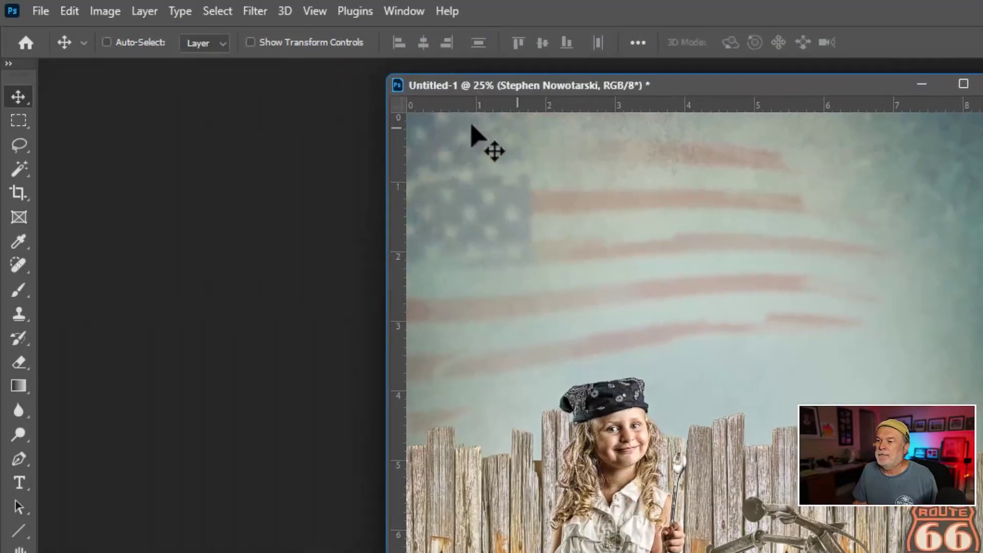
pyautogui.press('ctrl')
pyautogui.click(432, 101)
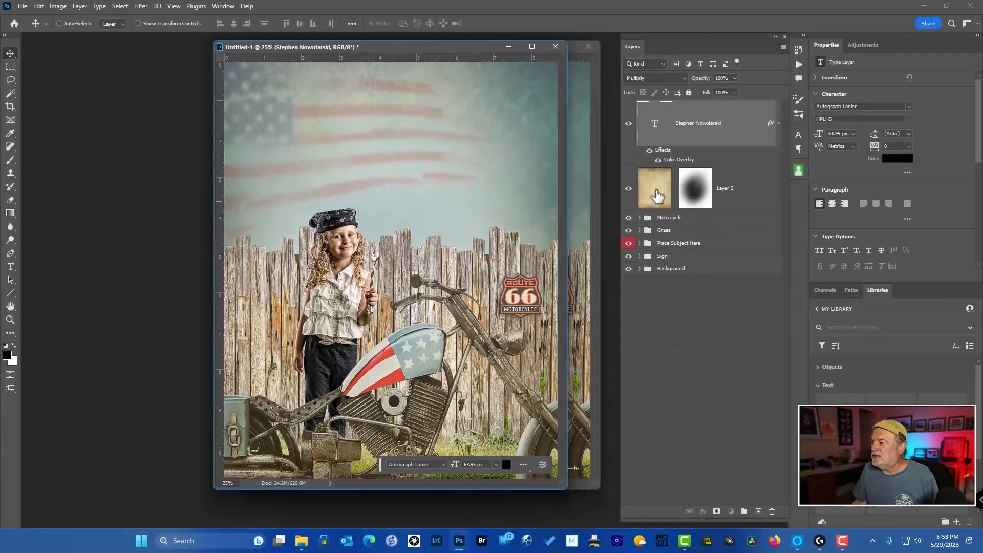
# Delete Layer 2, the Sign group and the Grass group from the untitled document
pyautogui.click(657, 194)
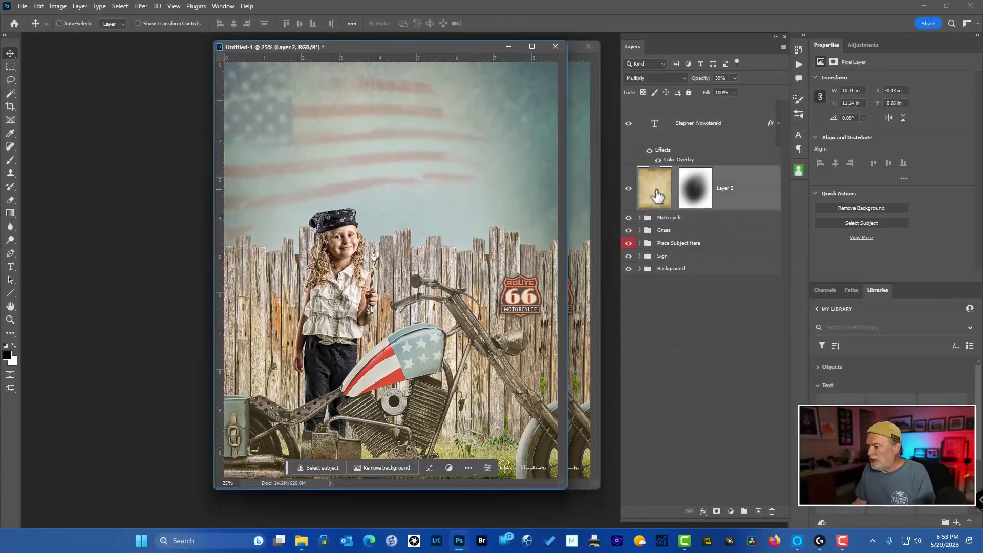
pyautogui.press('Delete')
pyautogui.click(648, 211)
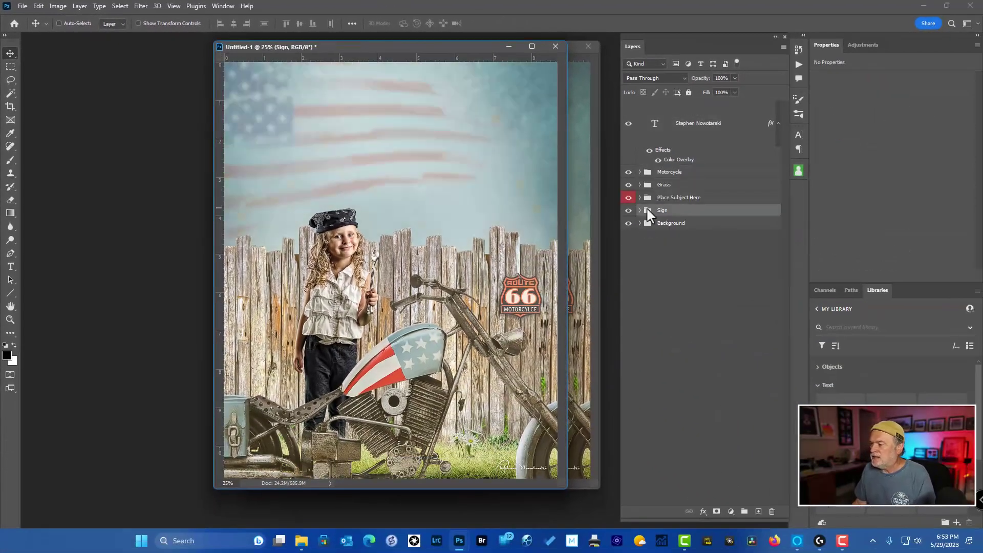
pyautogui.press('Delete')
pyautogui.click(648, 186)
pyautogui.press('Delete')
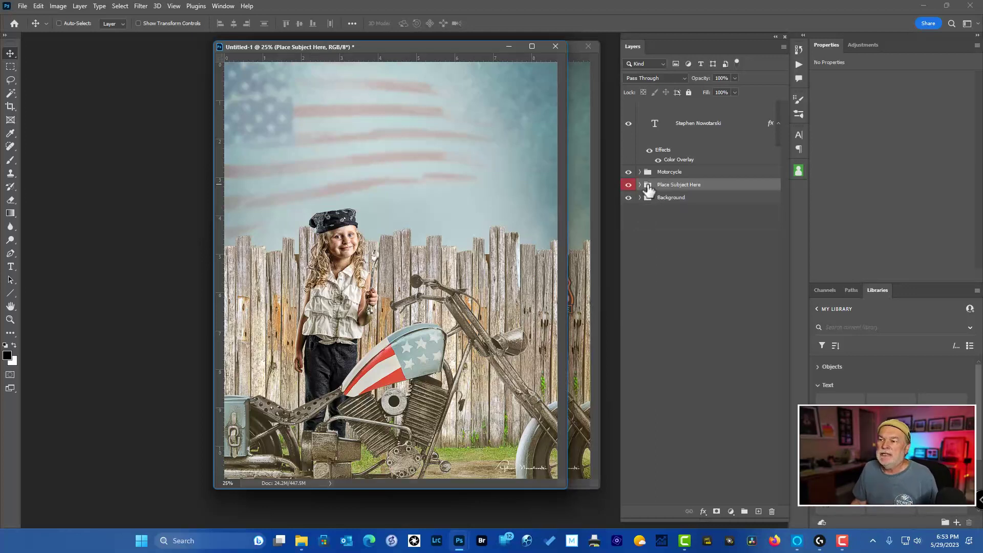
# Save the edited untitled document on the computer as Test.psd in the Sample folder with Maximize Compatibility on
pyautogui.click(25, 5)
pyautogui.click(39, 131)
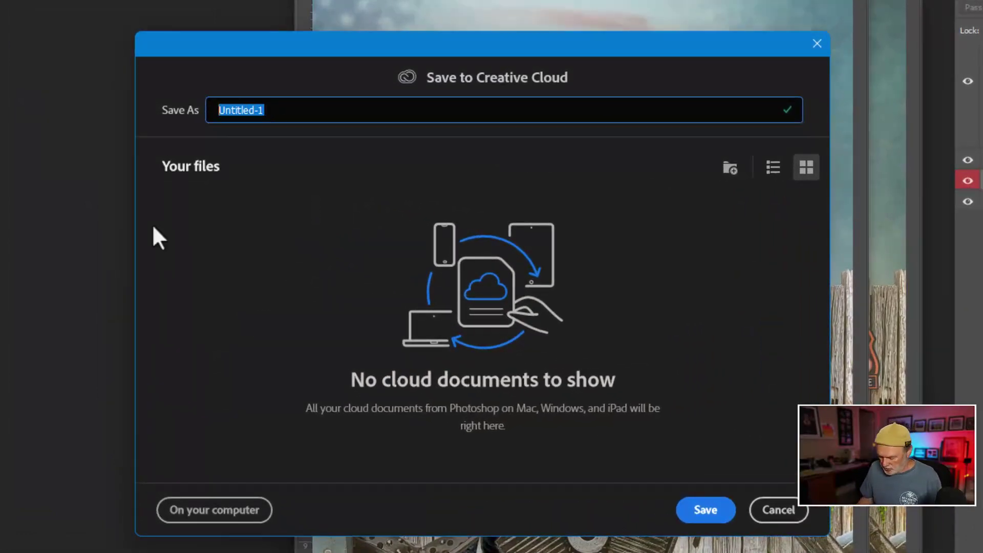
pyautogui.write('Test')
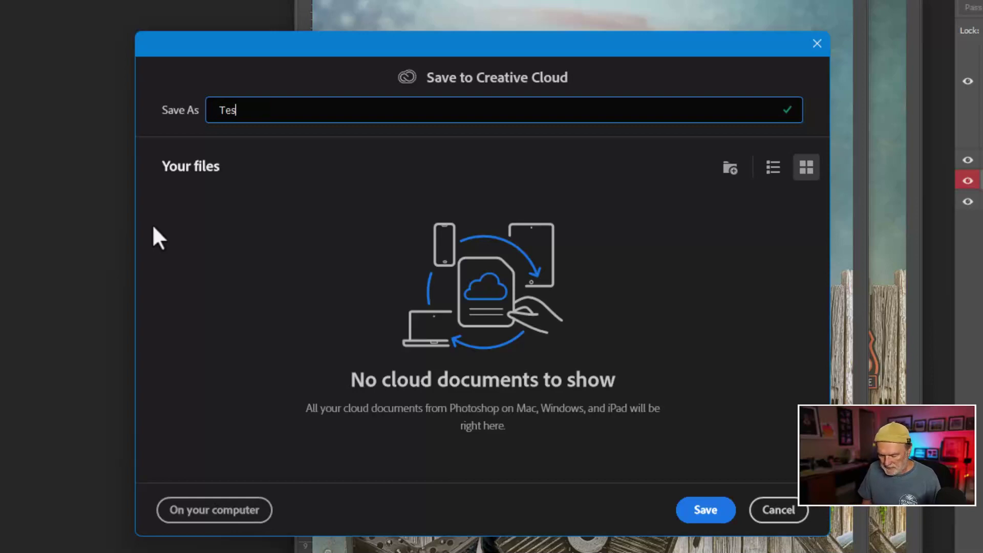
pyautogui.click(218, 514)
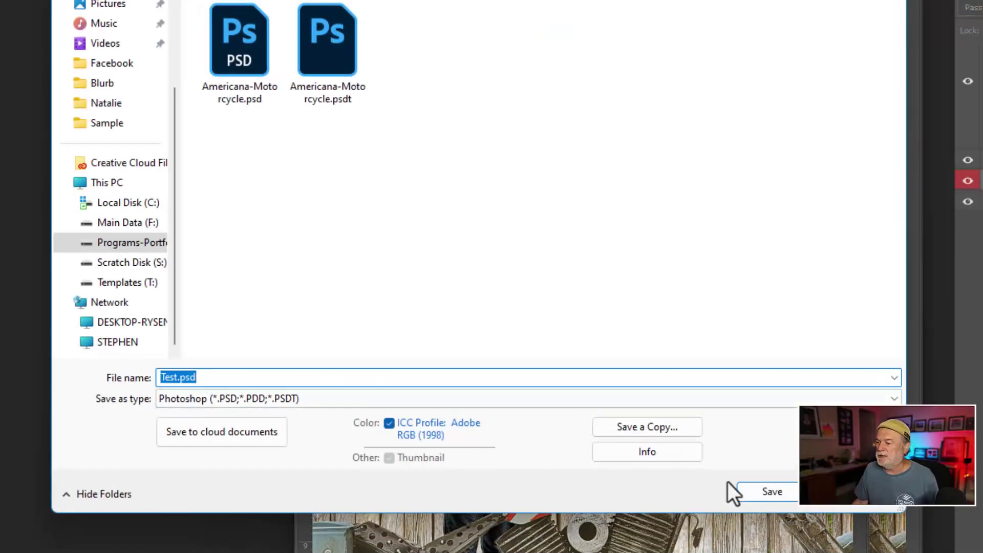
pyautogui.click(748, 489)
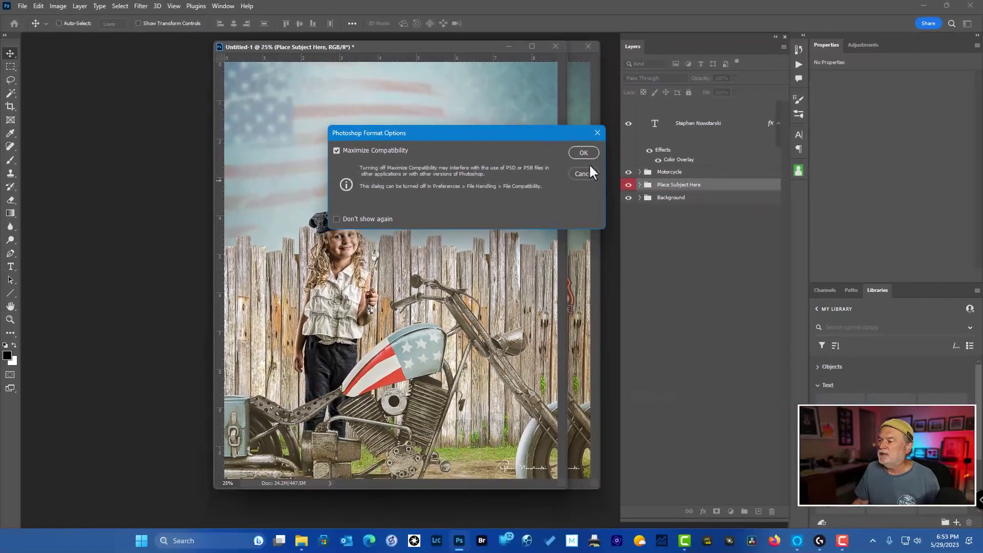
pyautogui.click(585, 152)
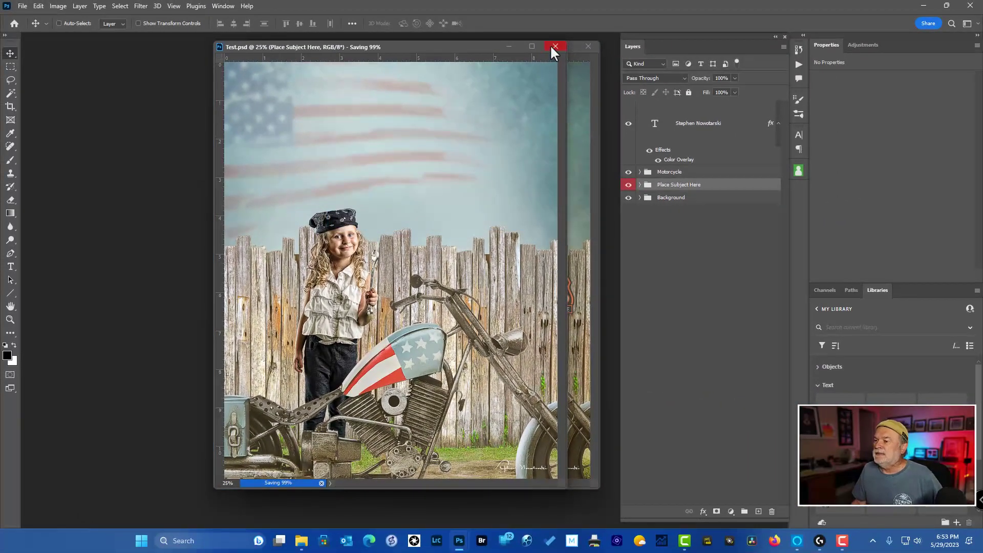
# Move the Test.psd window aside, then close both Test.psd and Americana-Motorcycle.psd
pyautogui.moveTo(386, 44); pyautogui.dragTo(360, 51)
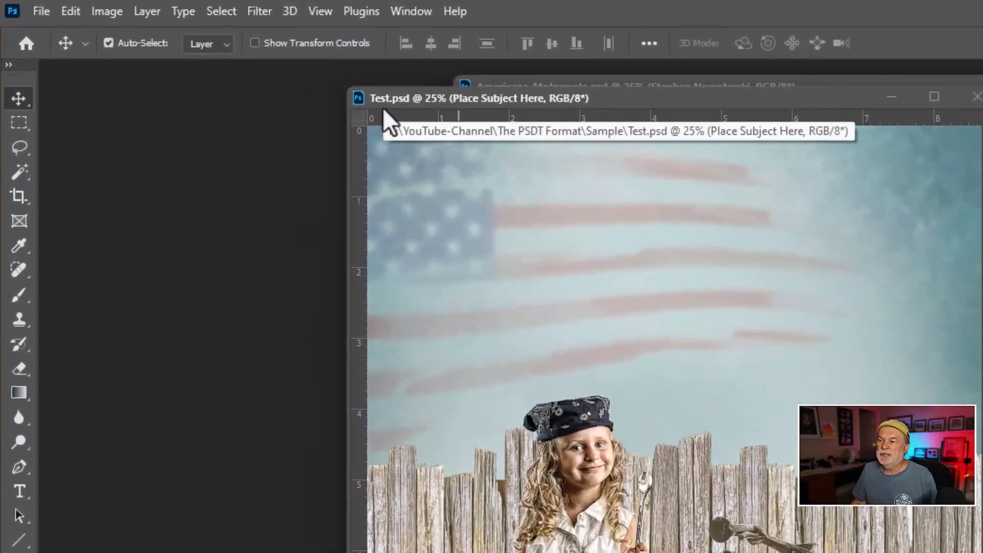
pyautogui.click(976, 97)
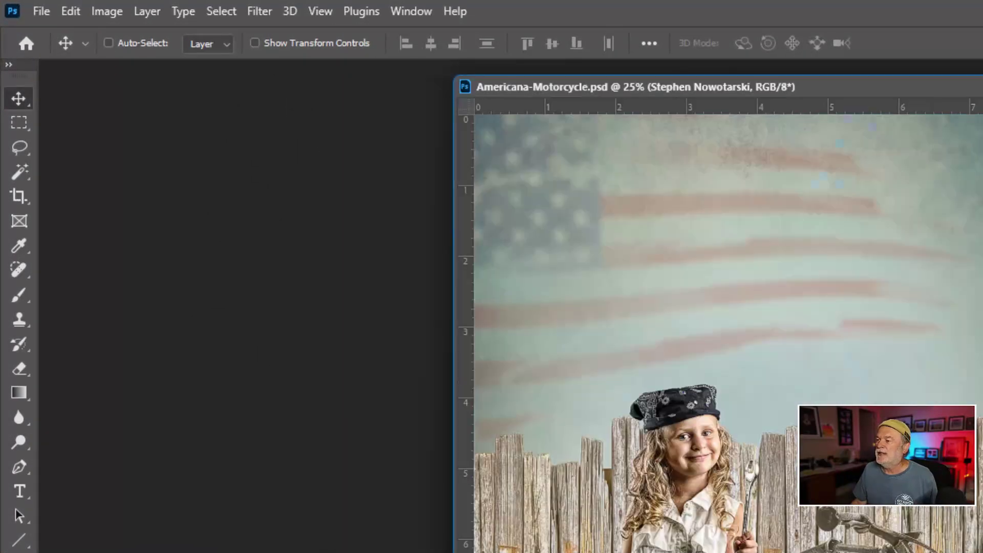
pyautogui.hotkey('ctrl', 'w')
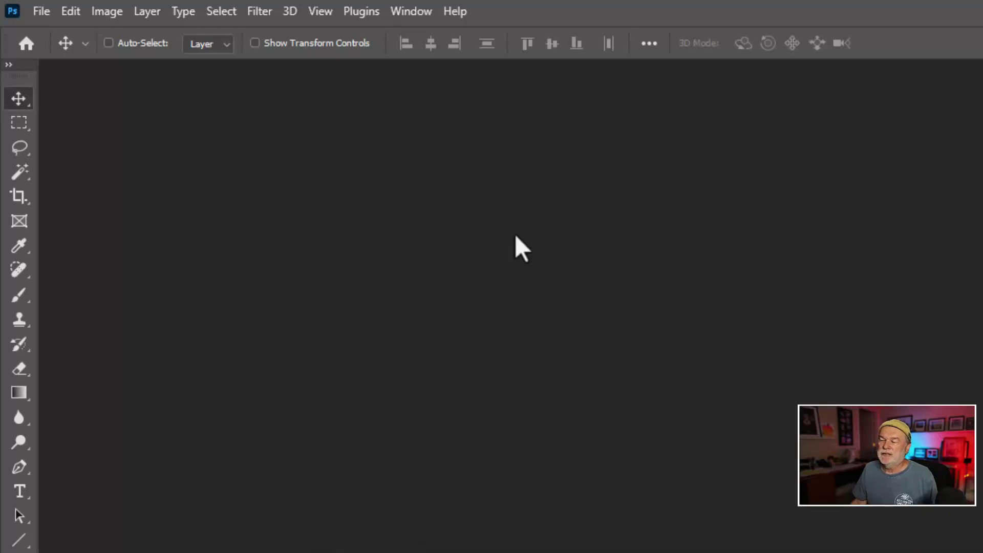
# Browse the Sample folder for a file to open and pick out Americana-Motorcycle.psdt
pyautogui.hotkey('ctrl', 'o')
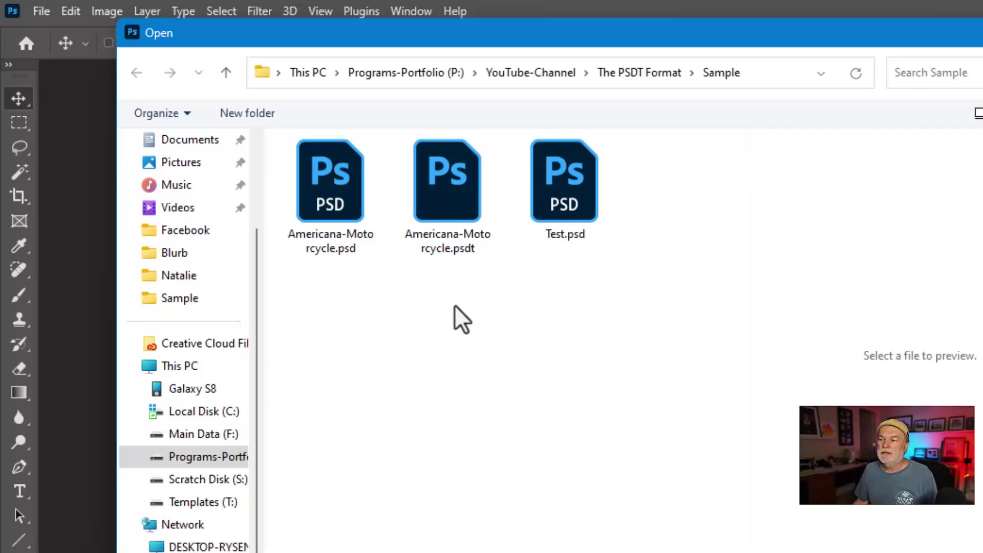
pyautogui.click(453, 196)
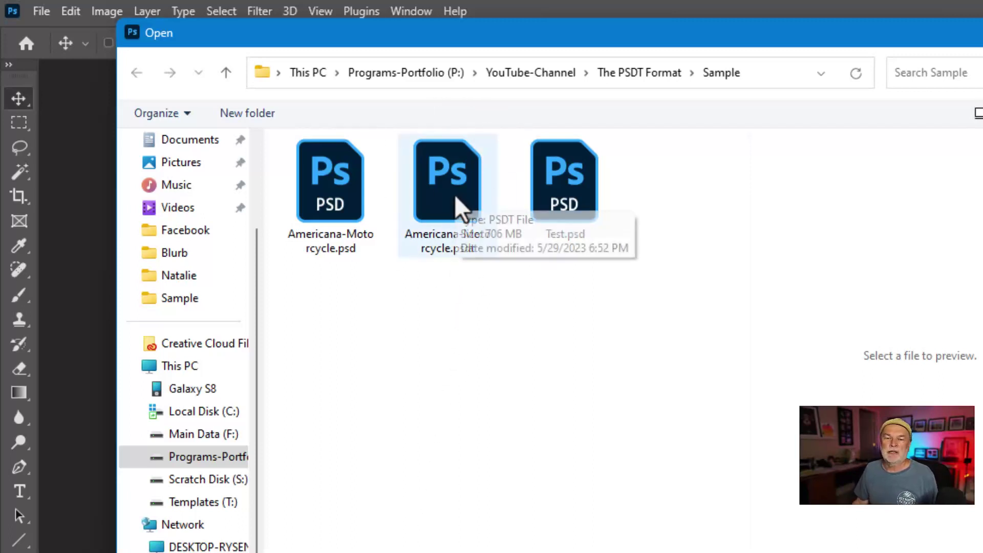